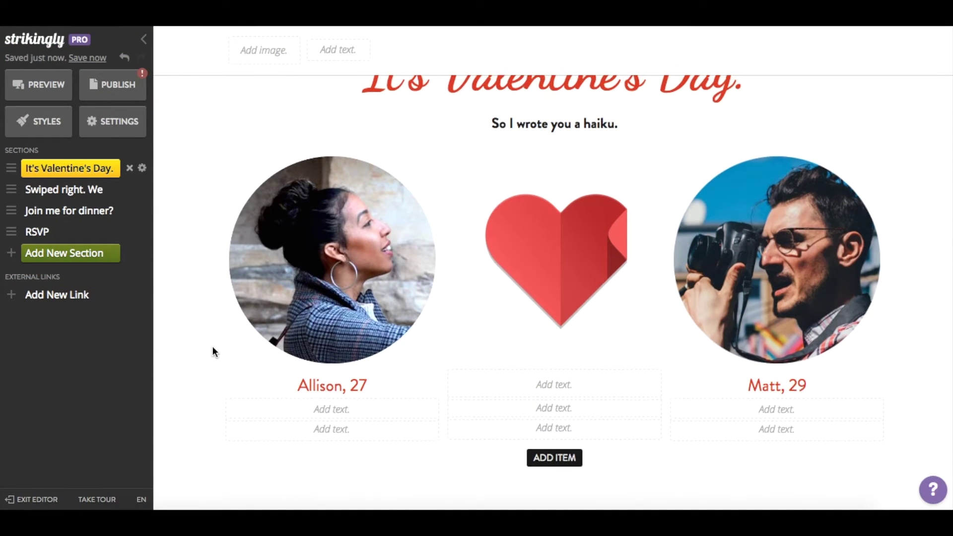
scroll(313, 283, up, 2)
Replace the left portrait with the uploaded photo of the windswept-hair woman
click(336, 346)
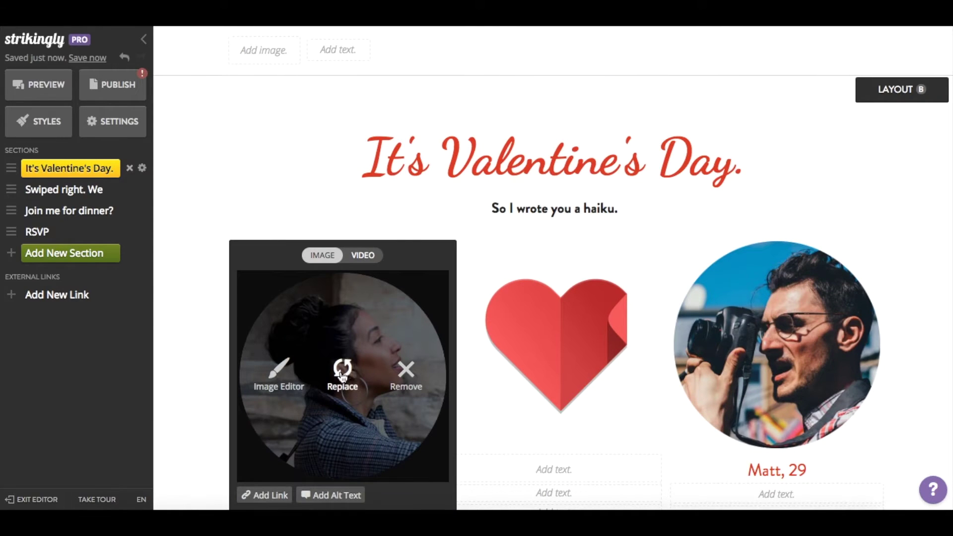
click(342, 376)
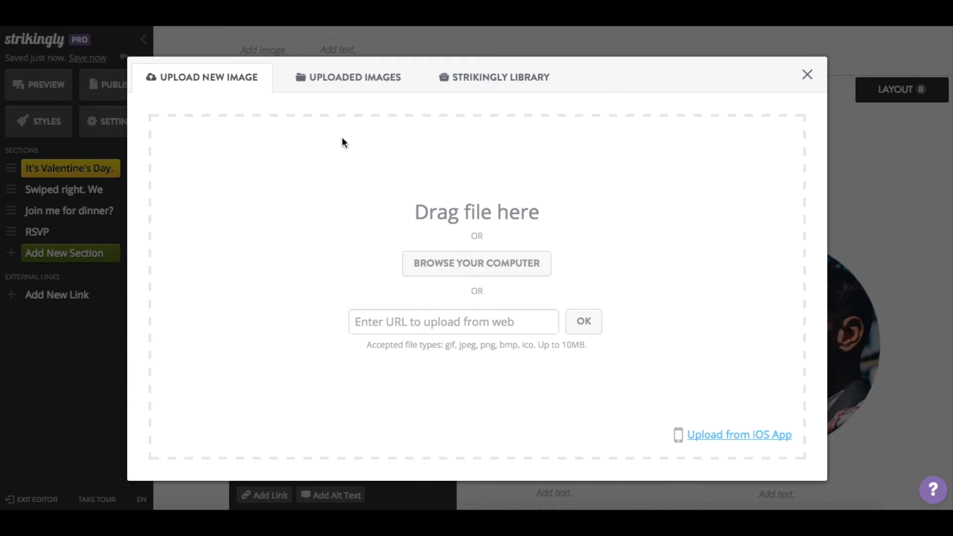
click(339, 75)
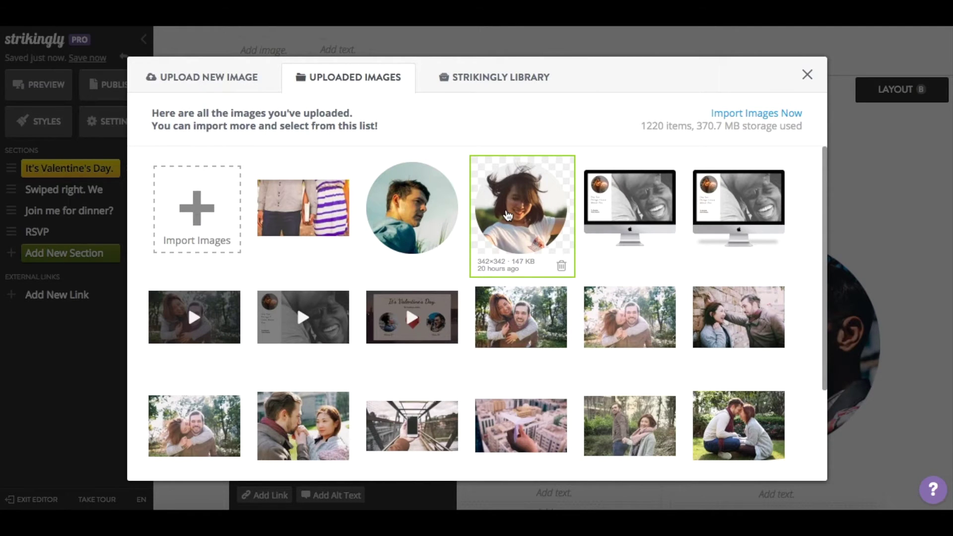
click(507, 217)
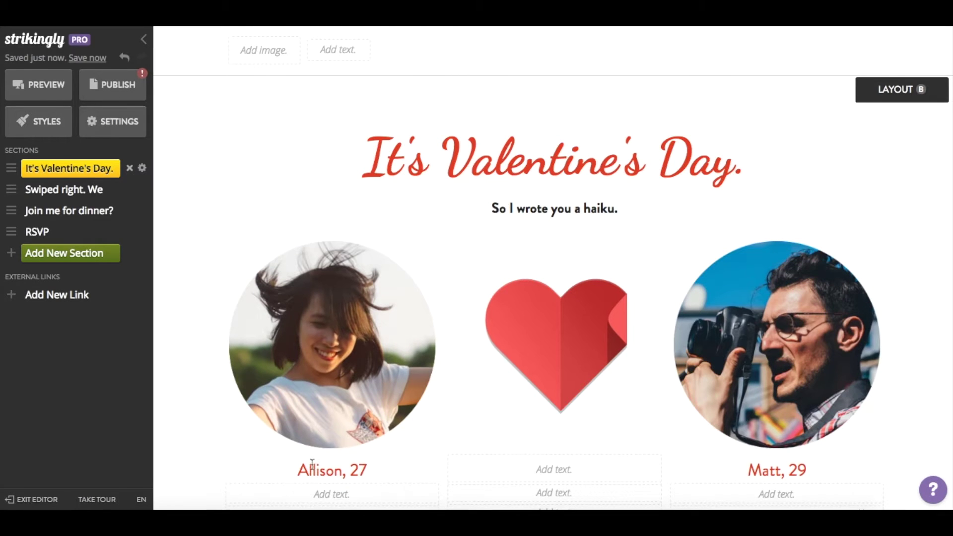
Rename the caption under the left portrait from Allison to Sam
click(312, 464)
double_click(311, 466)
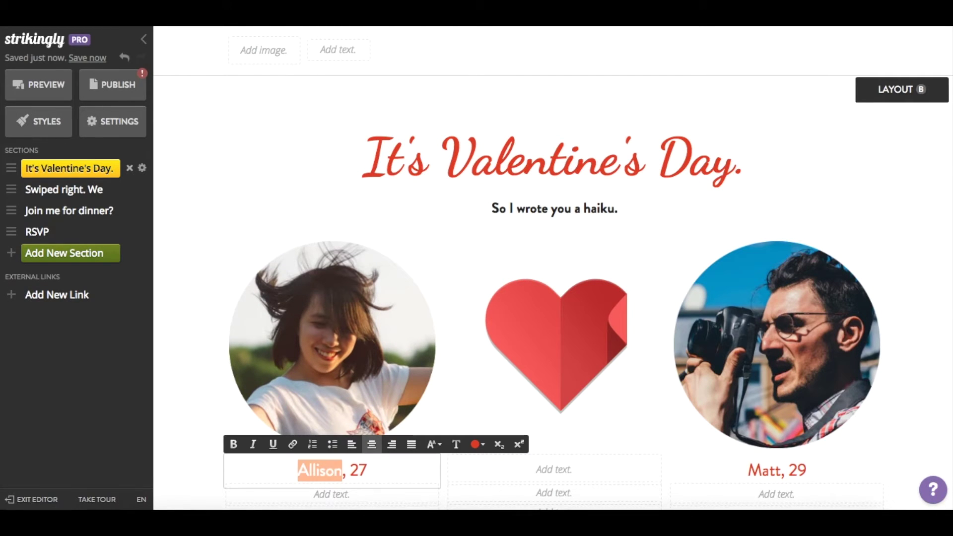
text(Sam)
click(174, 421)
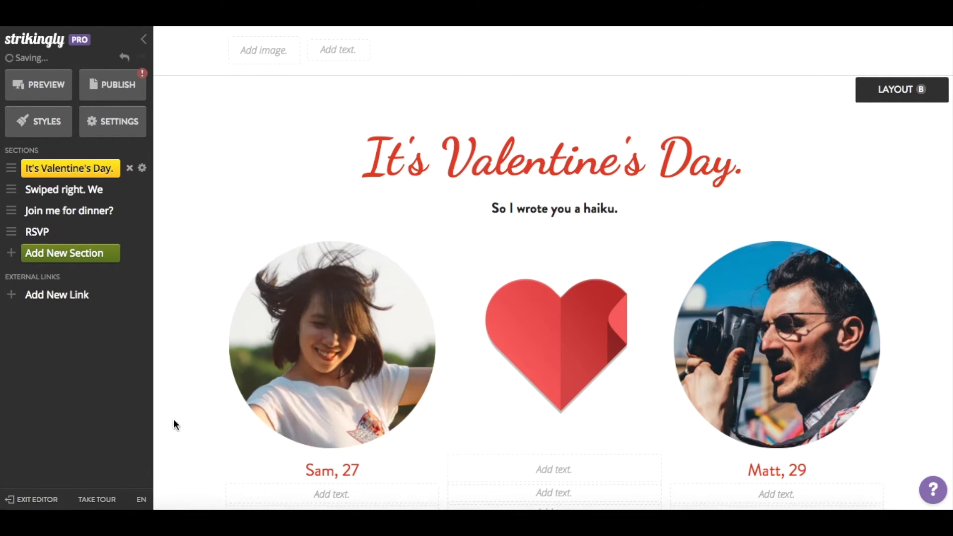
scroll(174, 425, down, 1)
scroll(173, 425, down, 3)
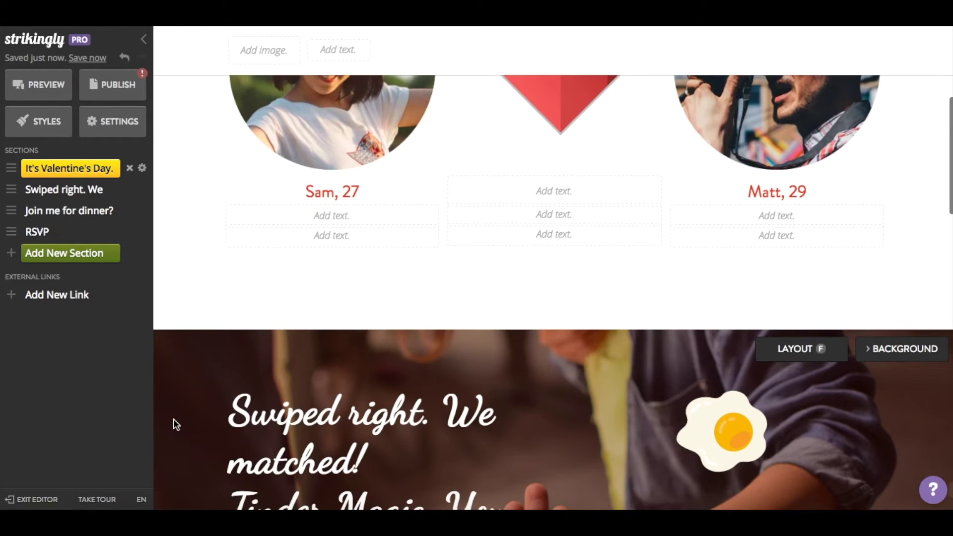
scroll(174, 424, down, 2)
scroll(173, 425, down, 1)
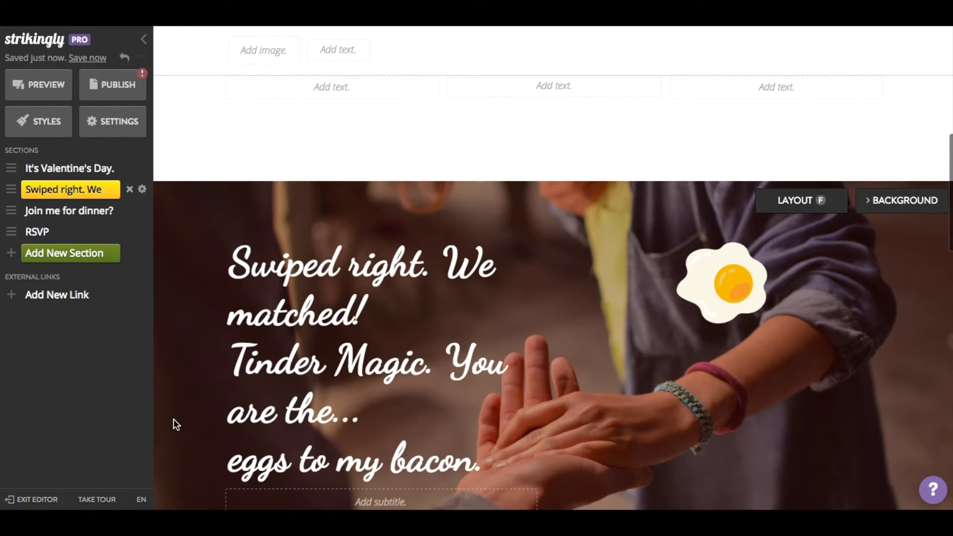
scroll(174, 425, down, 1)
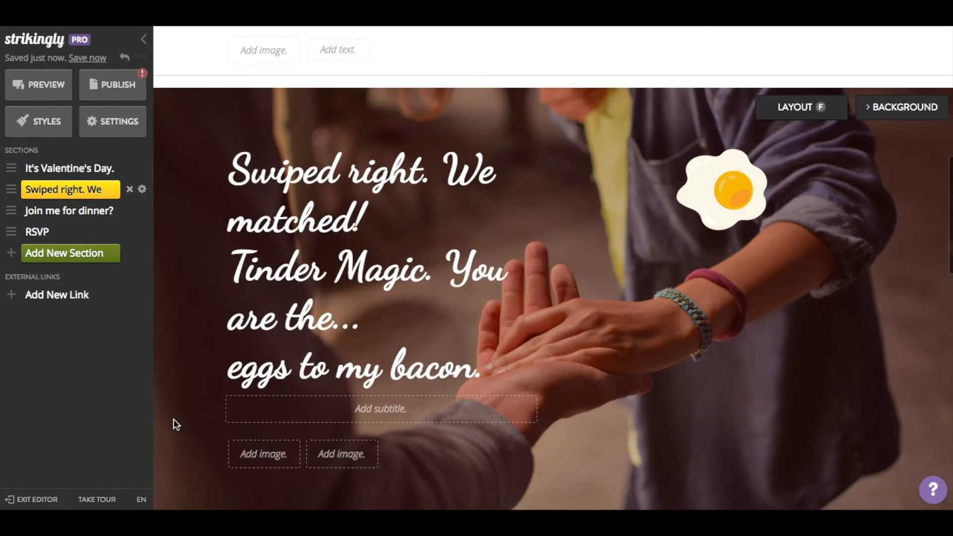
scroll(173, 420, down, 2)
scroll(174, 424, down, 2)
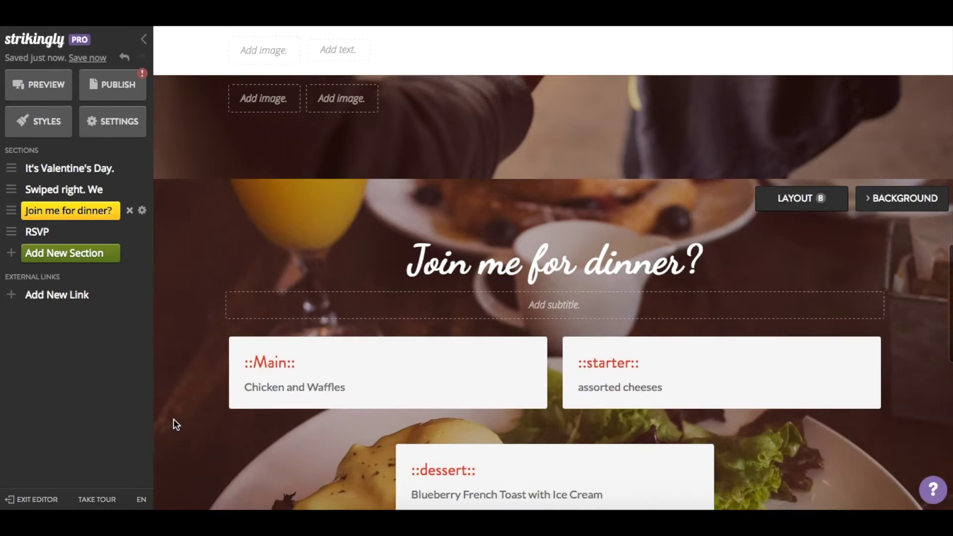
scroll(174, 420, down, 1)
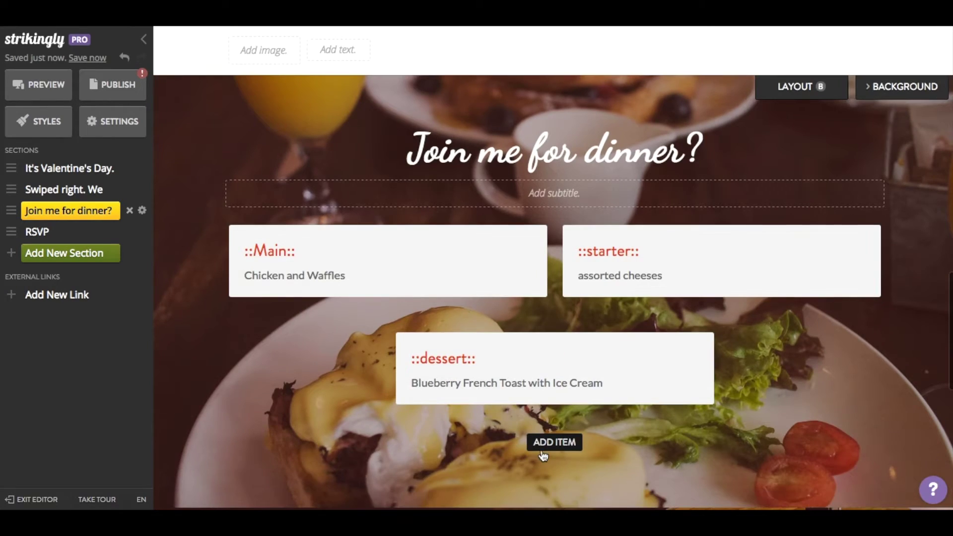
Add a Pasta card reading 'Carbonara, Brussel Sprouts' and move the starter card before Main
click(562, 444)
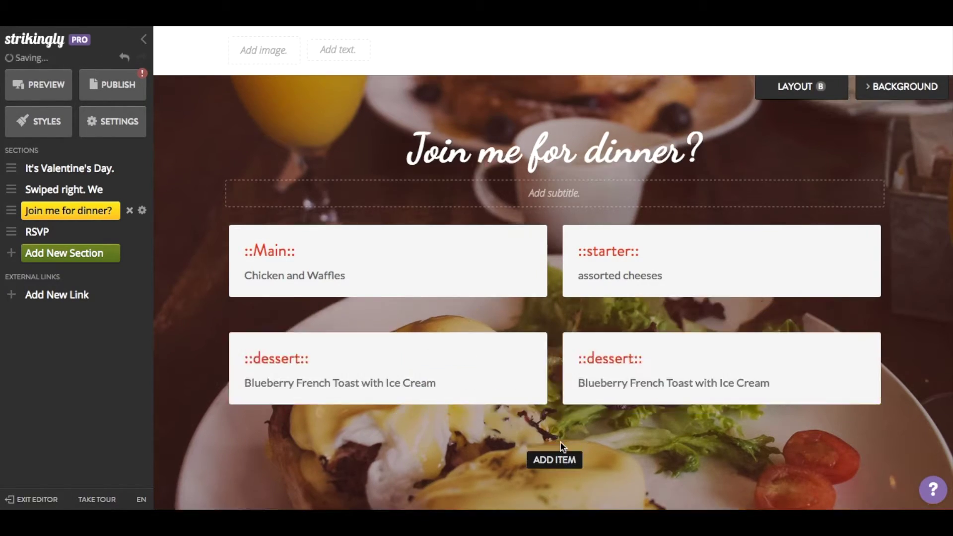
double_click(275, 360)
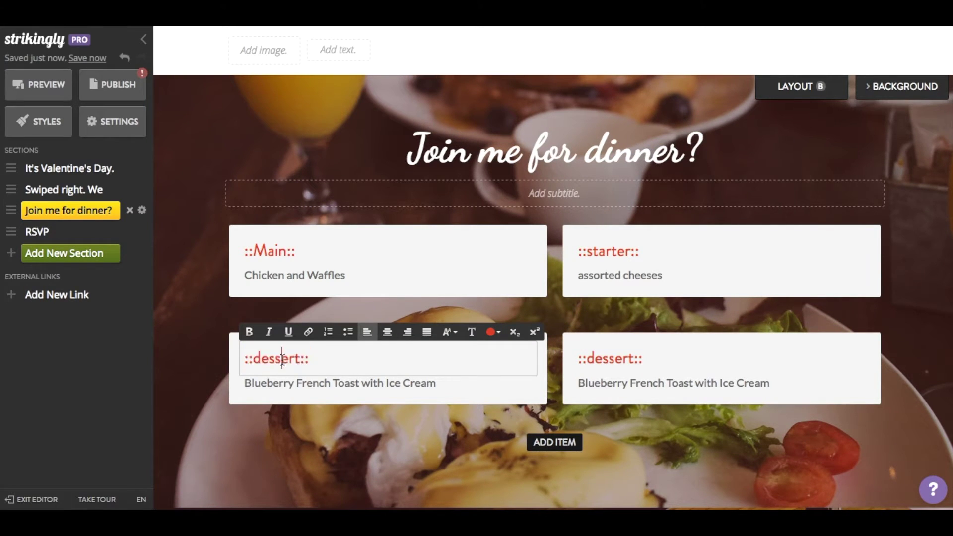
text(Pasta)
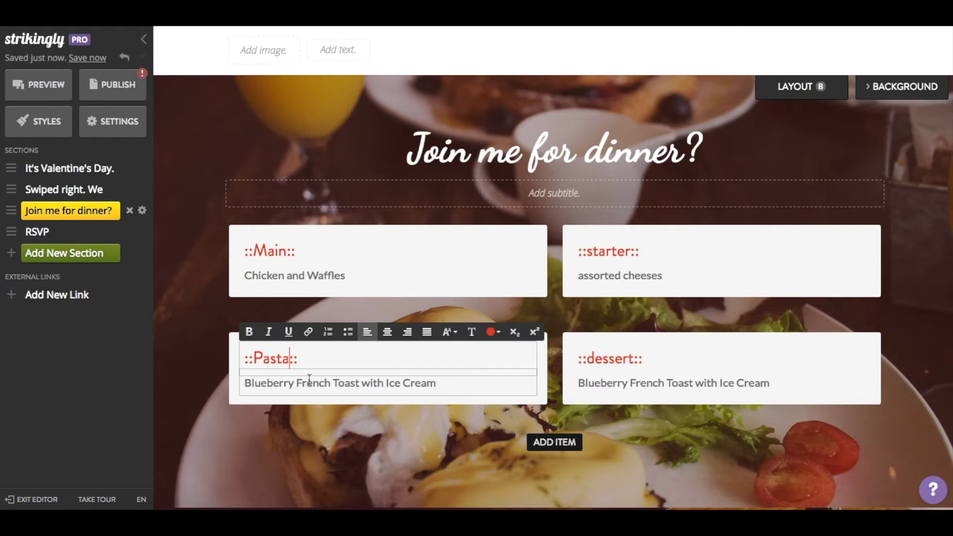
click(309, 381)
key(ctrl+a)
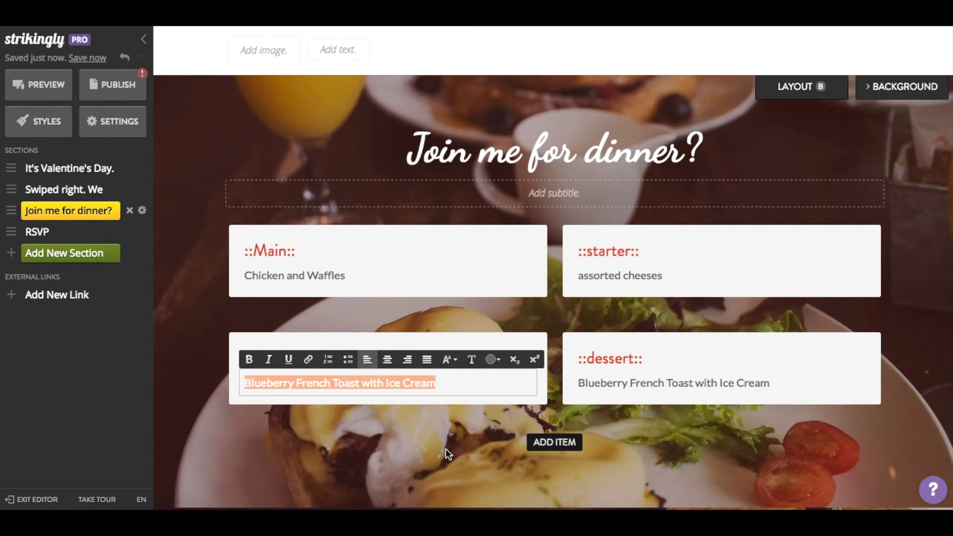
text(Carbonara, Brussel Sprouts)
click(360, 447)
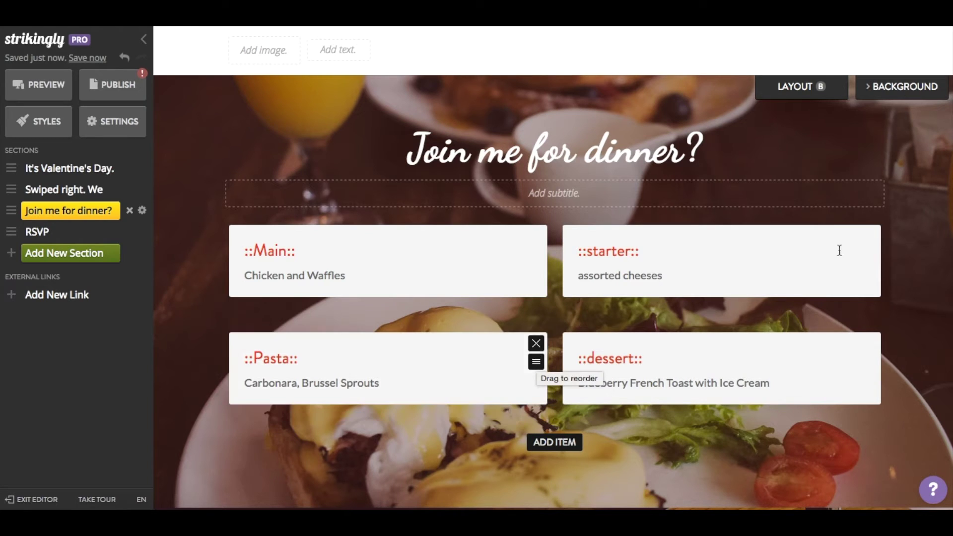
drag(869, 253, 536, 244)
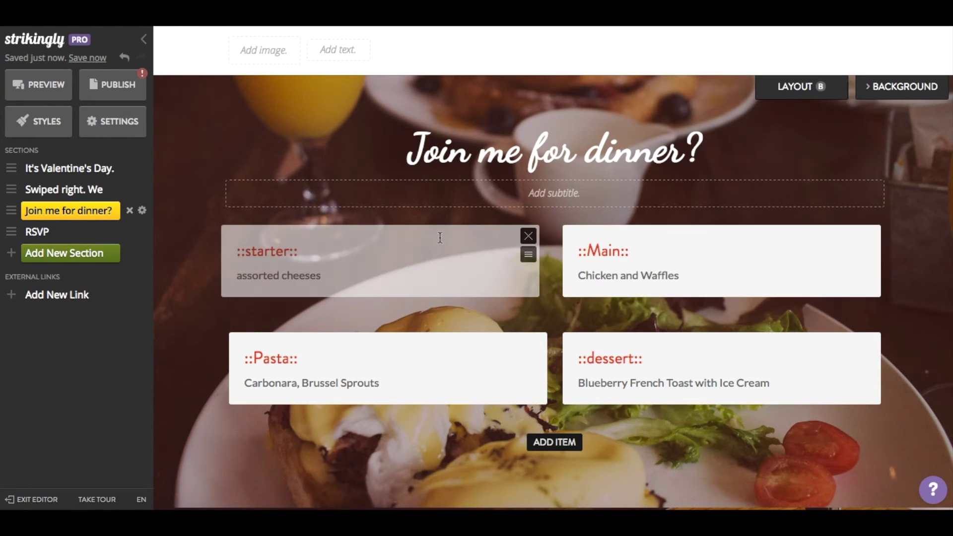
Search the Strikingly library for 'pasta' and save the first photo as the dinner background
click(903, 86)
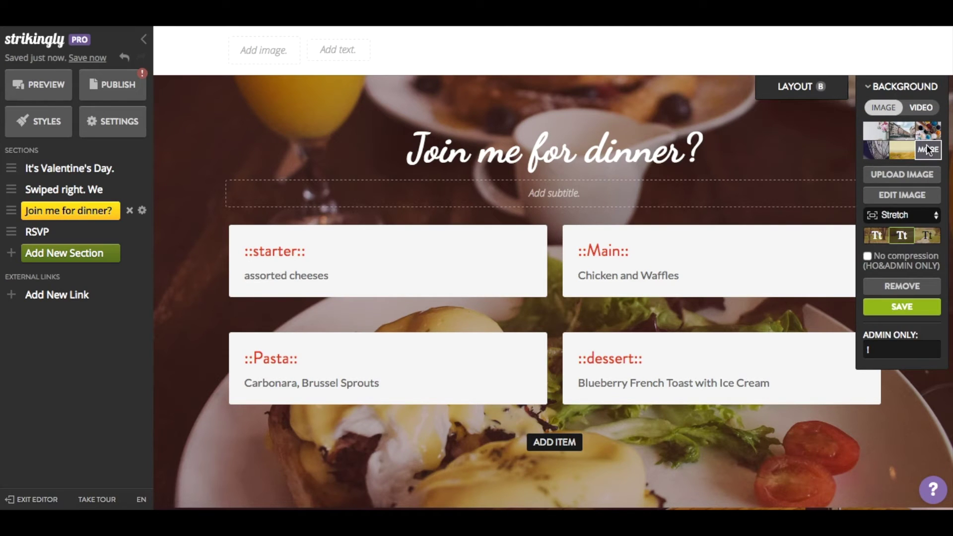
click(928, 150)
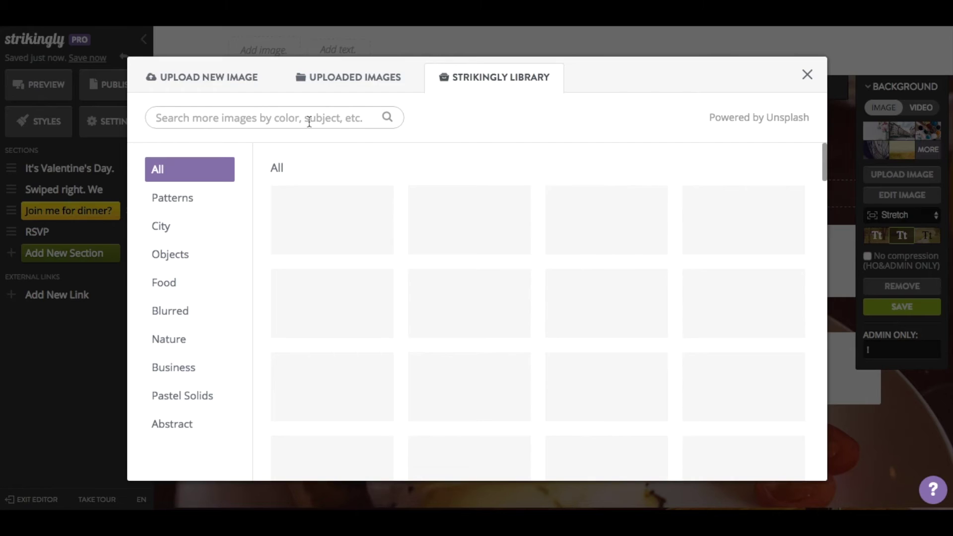
click(275, 114)
text(pasta)
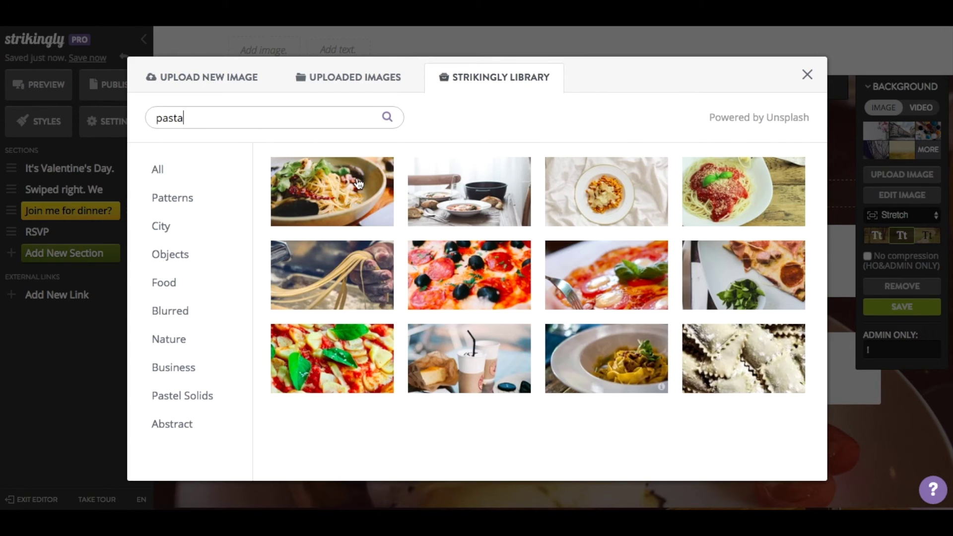
click(327, 196)
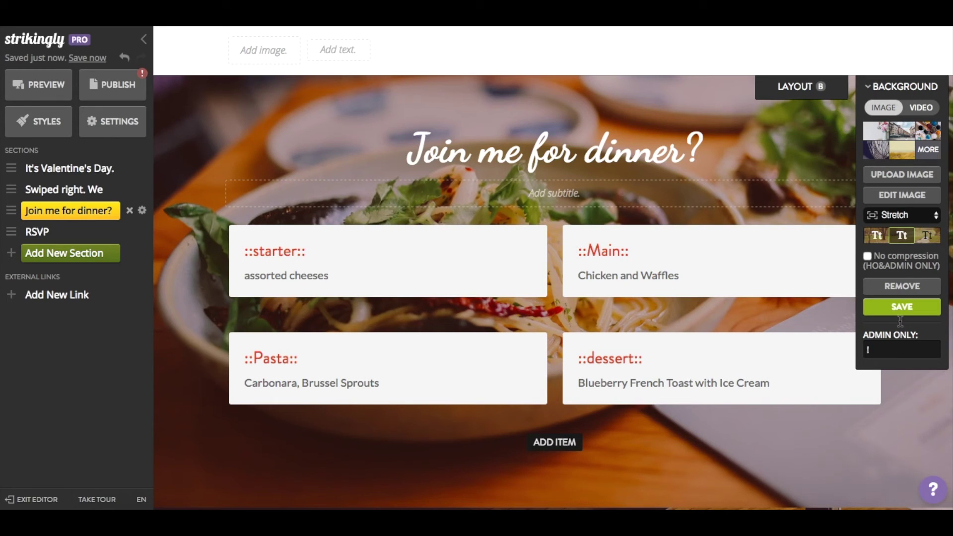
click(902, 307)
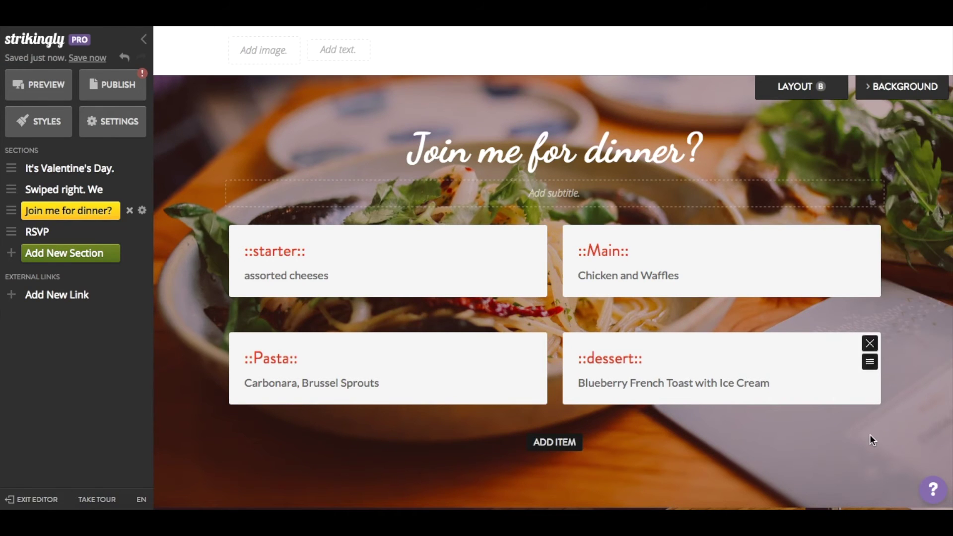
scroll(869, 434, down, 1)
scroll(872, 441, down, 3)
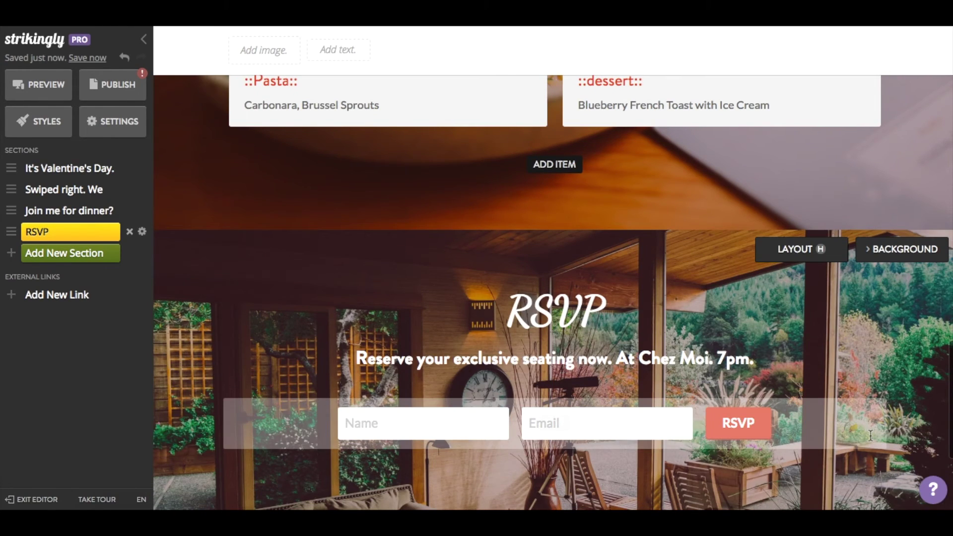
scroll(870, 436, down, 2)
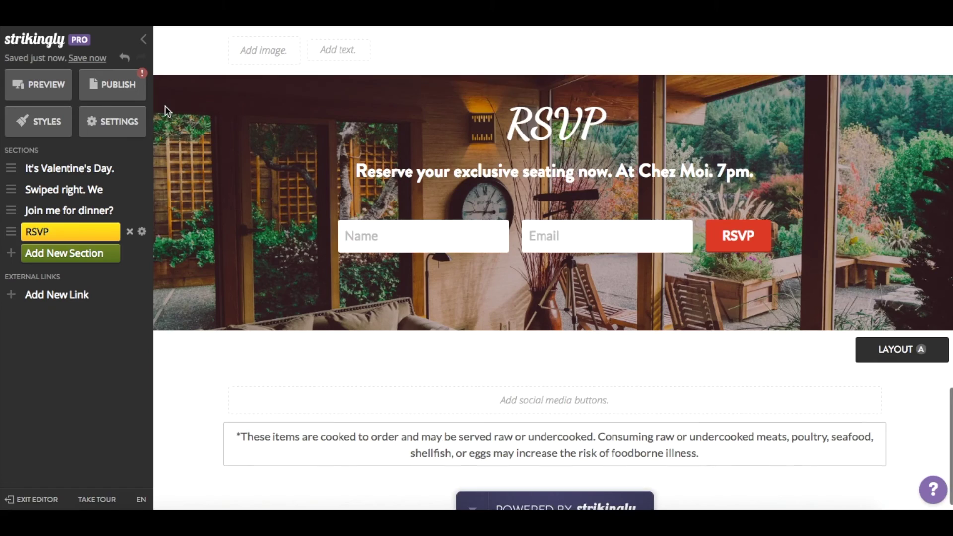
Start publishing and clear the old site address to use willyoubemyvalentine.strikingly.com
click(104, 87)
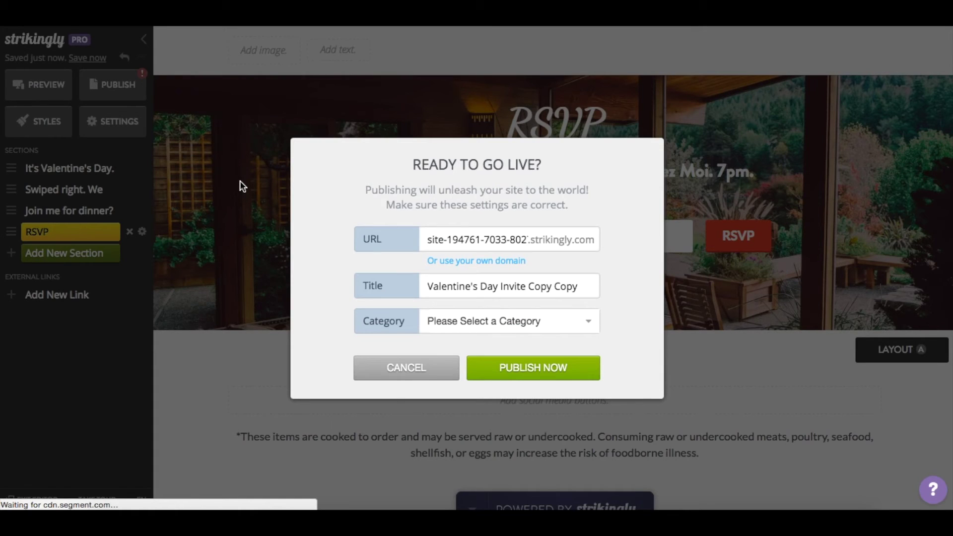
triple_click(442, 236)
key(BackSpace)
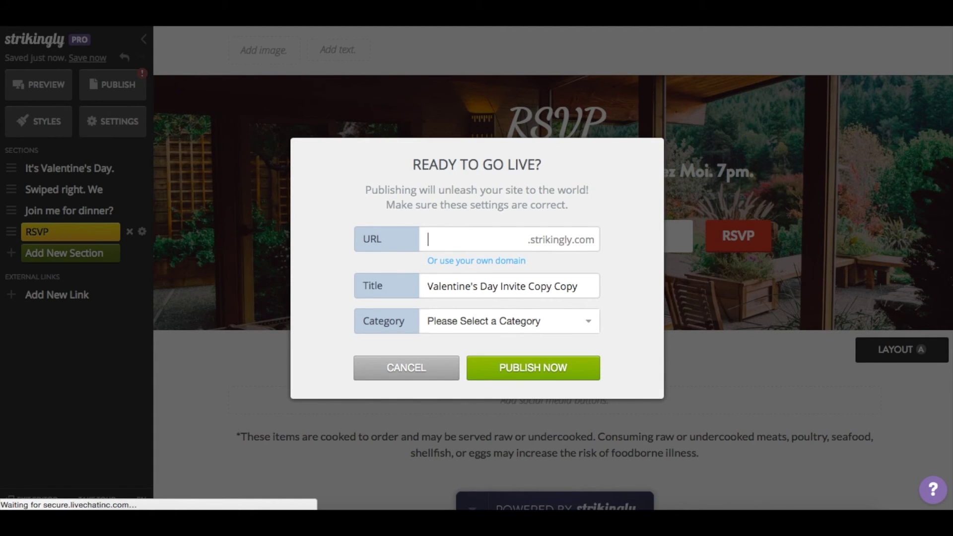
text(willyoubemy)
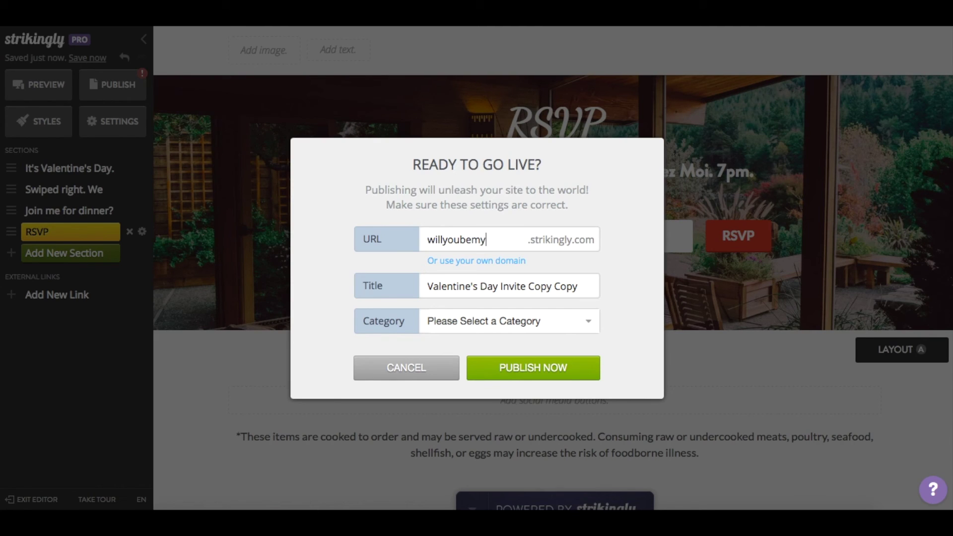
text(valentine)
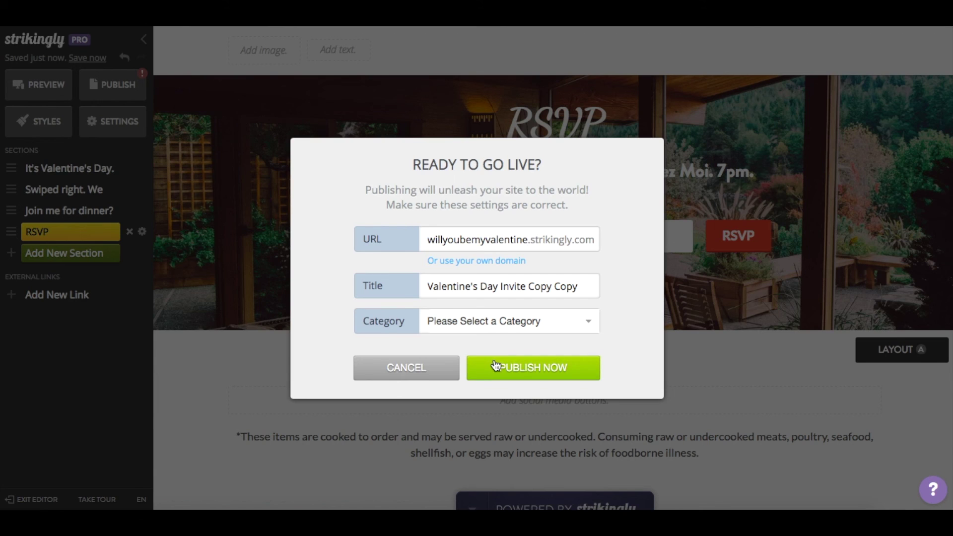